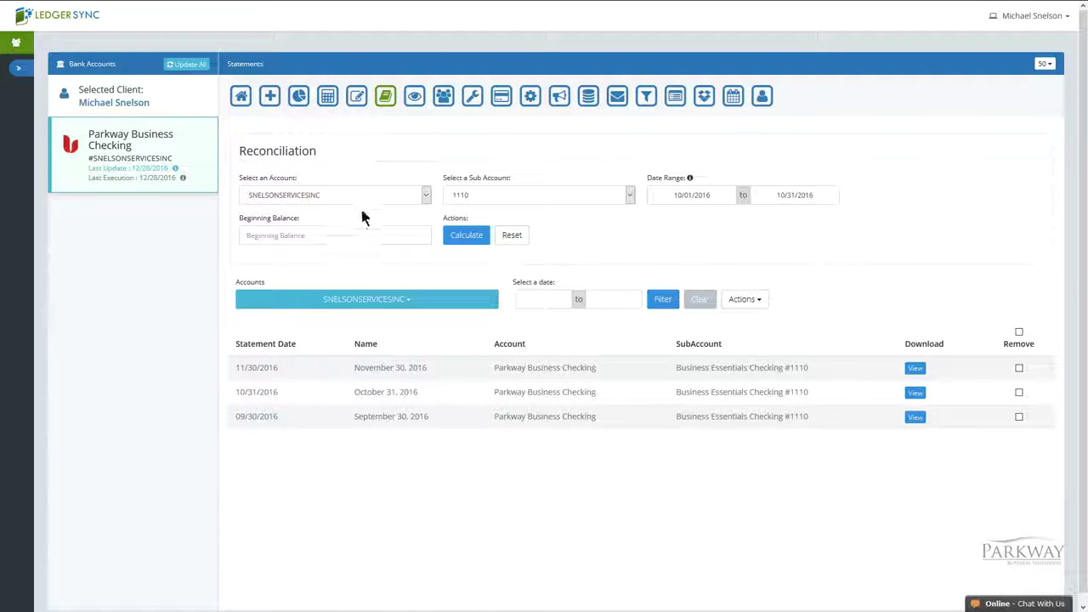
- Calculate the October reconciliation with a beginning balance of 13,227.96 and compare the result with the October 31, 2016 statement
{"action": "left_click", "coordinate": [914, 397]}
{"action": "left_click", "coordinate": [332, 236]}
{"action": "type", "text": "0.00"}
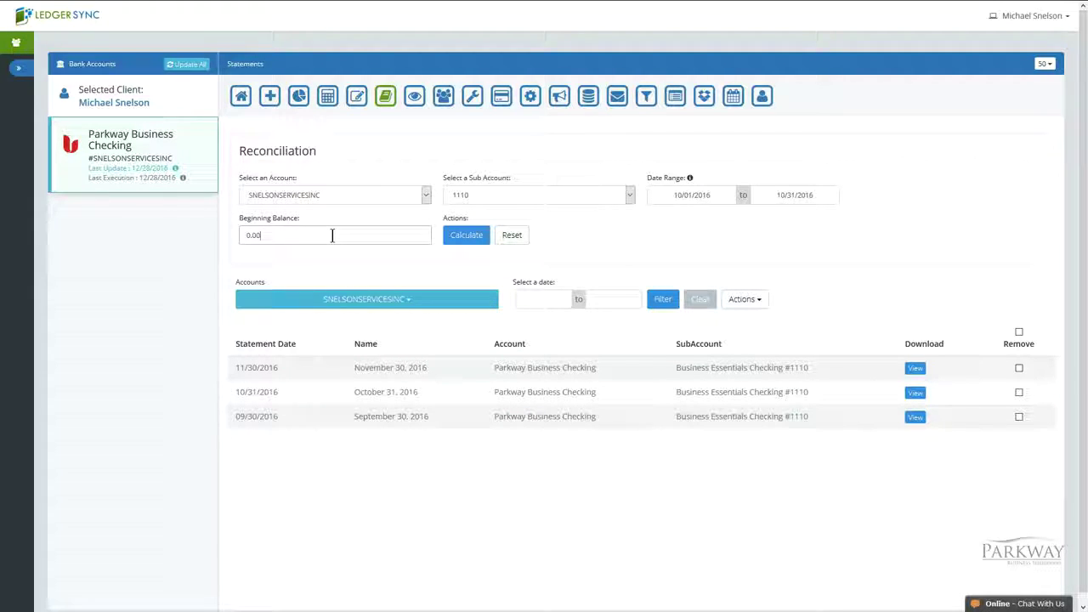
{"action": "type", "text": "18227.96"}
{"action": "left_click", "coordinate": [465, 237]}
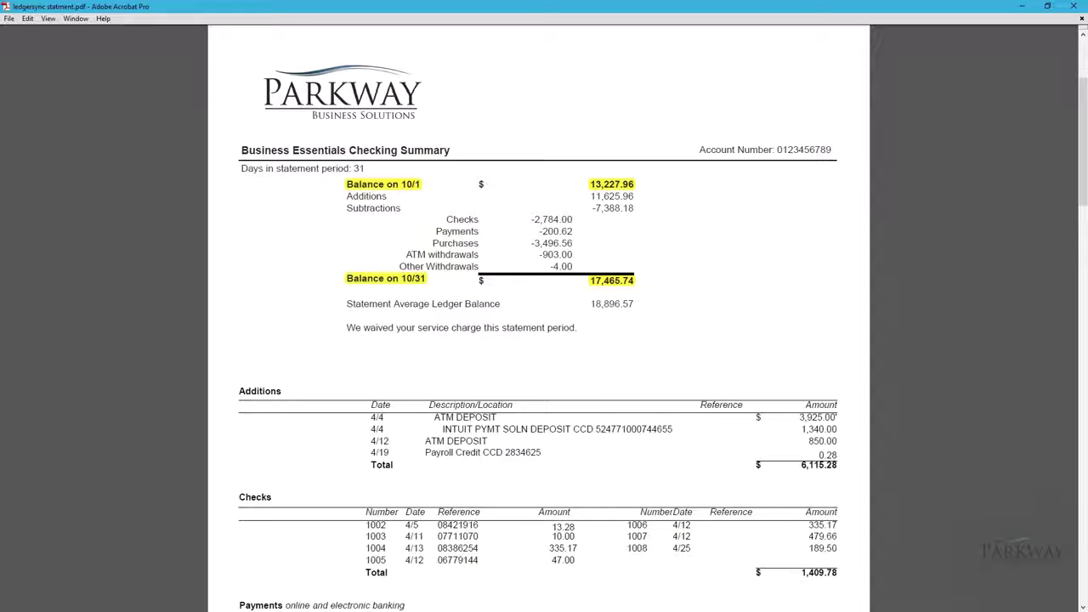
{"action": "key", "text": "alt+Tab"}
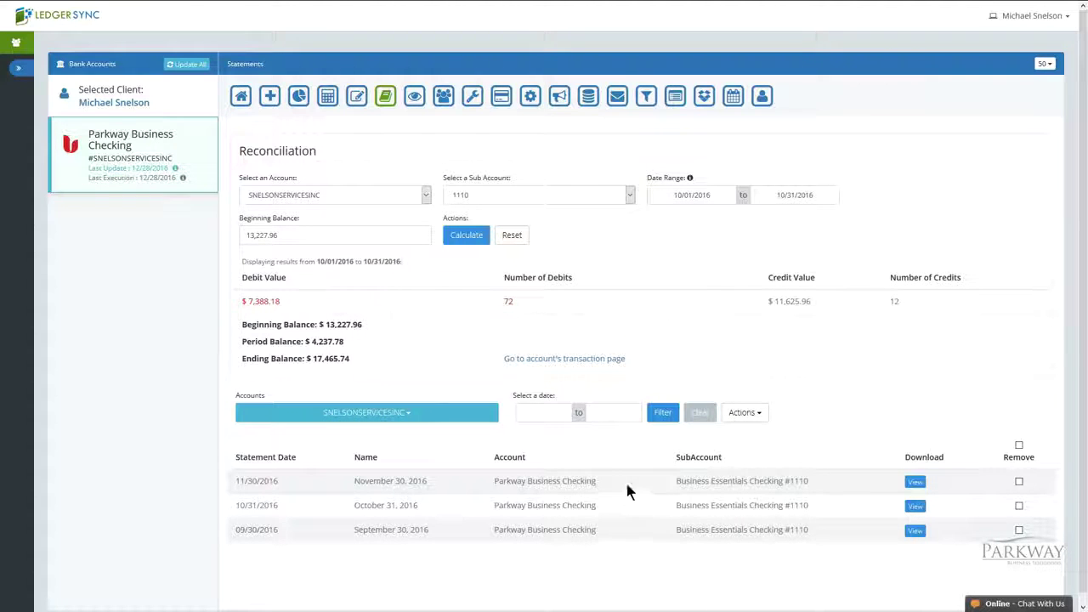
- Open the account's transactions and set the filter's date range to 10/01/2016 through 10/31/2016
{"action": "left_click", "coordinate": [327, 97]}
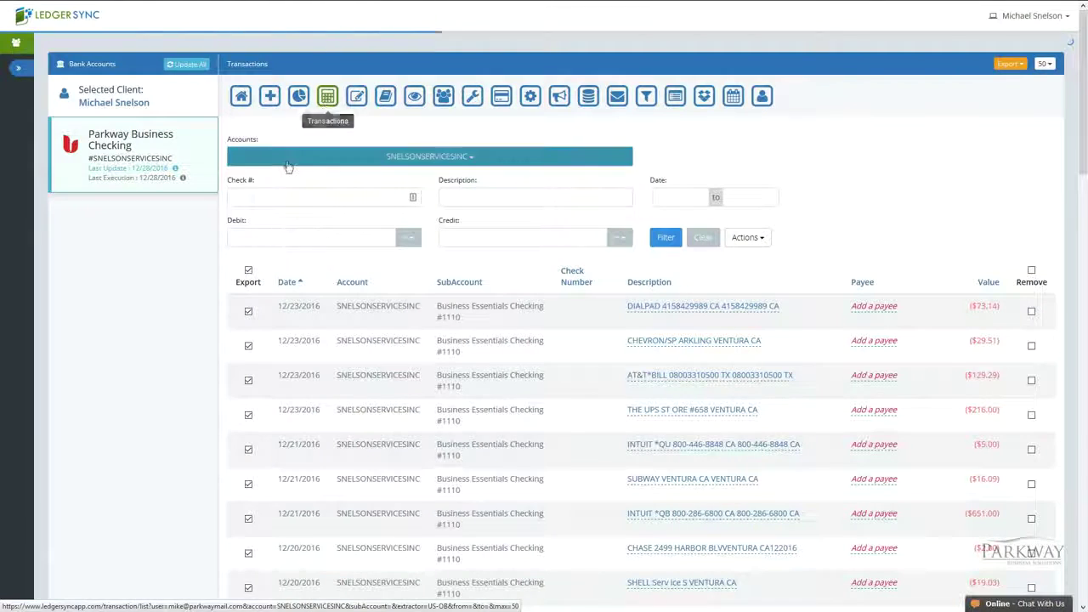
{"action": "left_click", "coordinate": [676, 200]}
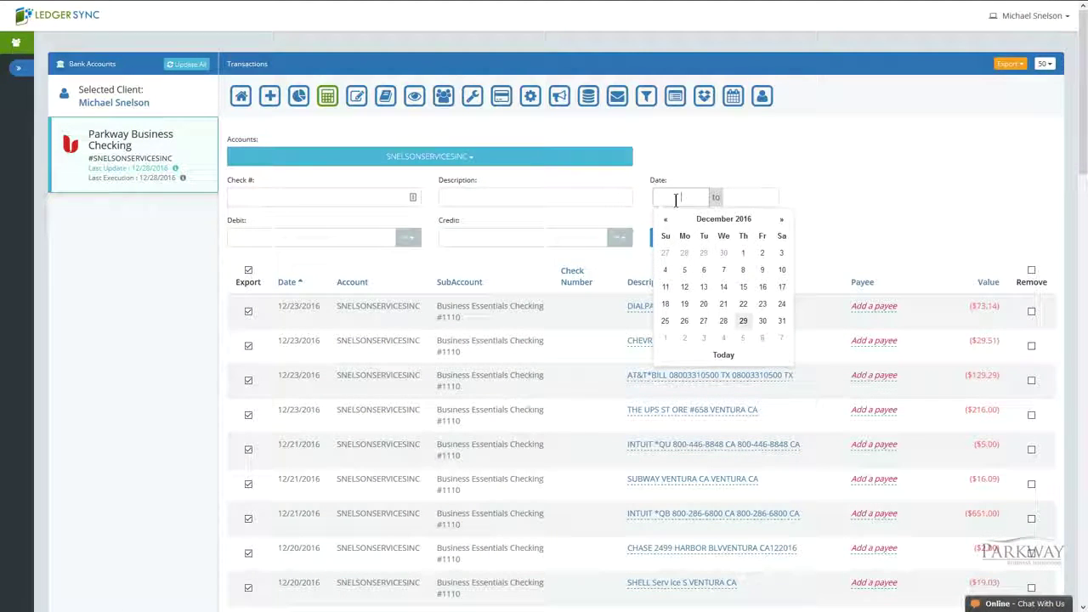
{"action": "left_click", "coordinate": [717, 221]}
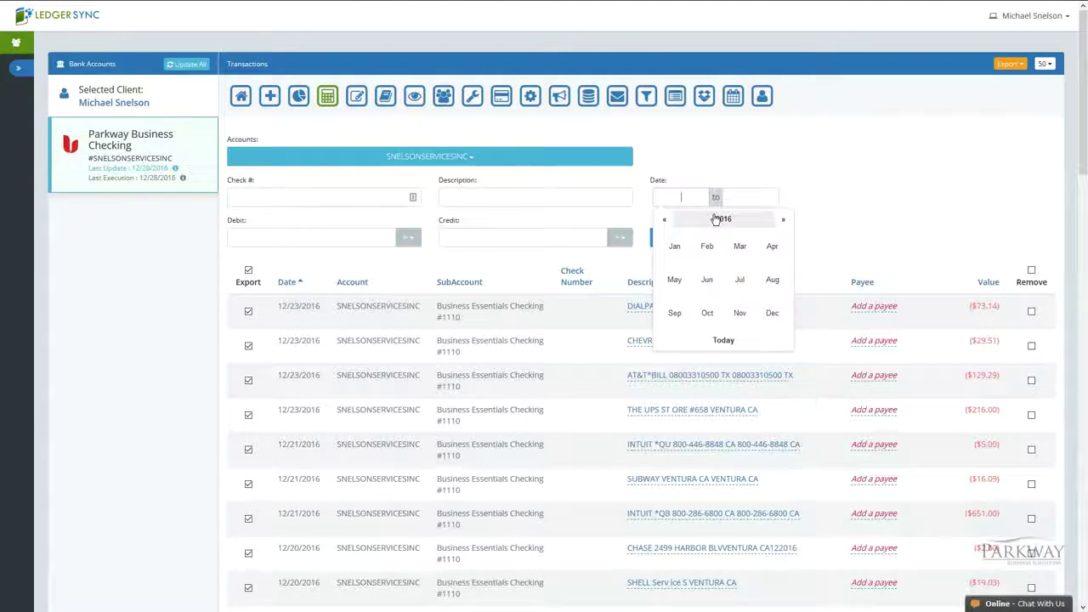
{"action": "left_click", "coordinate": [706, 313]}
{"action": "left_click", "coordinate": [778, 255]}
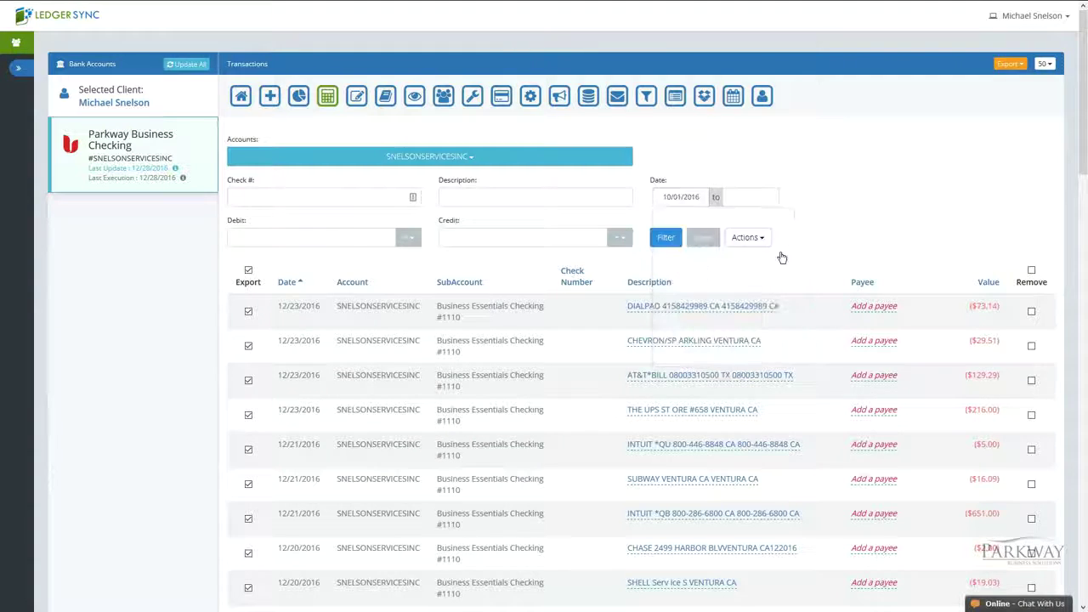
{"action": "left_click", "coordinate": [739, 199]}
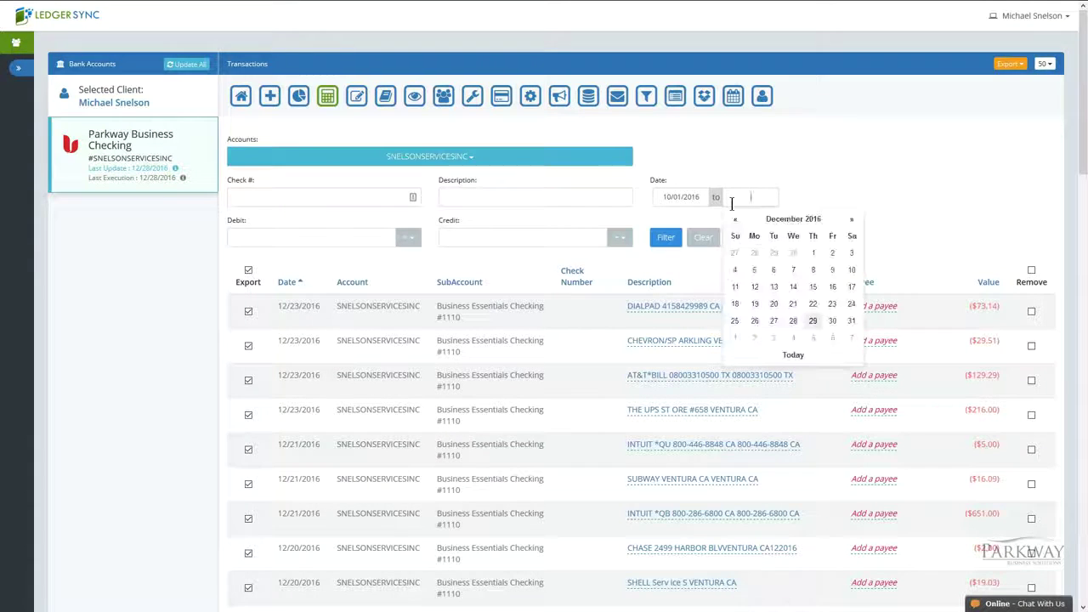
{"action": "left_click", "coordinate": [778, 219]}
{"action": "left_click", "coordinate": [777, 316]}
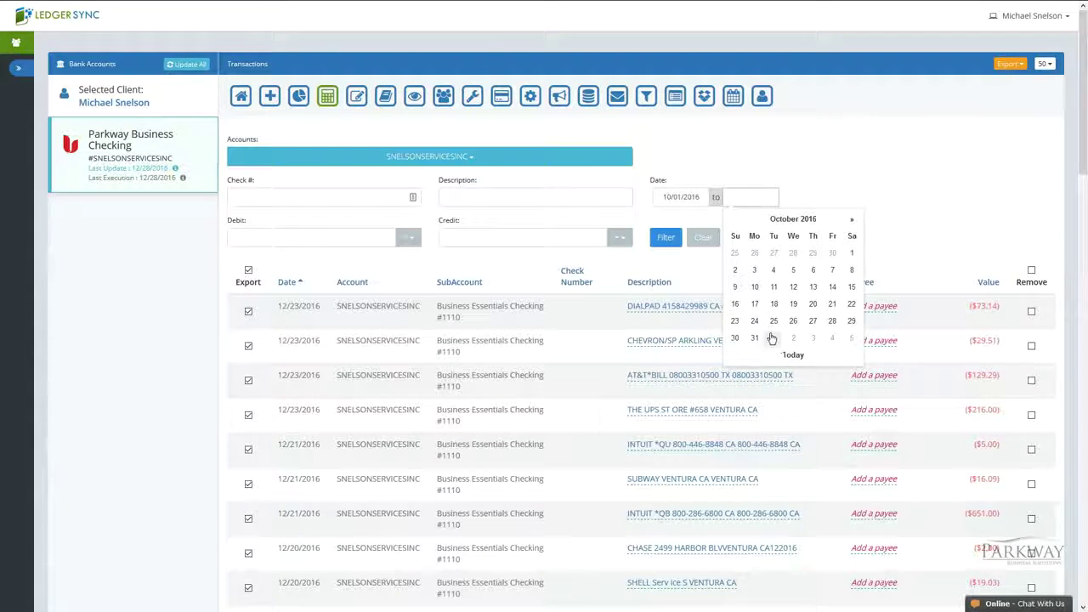
{"action": "left_click", "coordinate": [754, 338]}
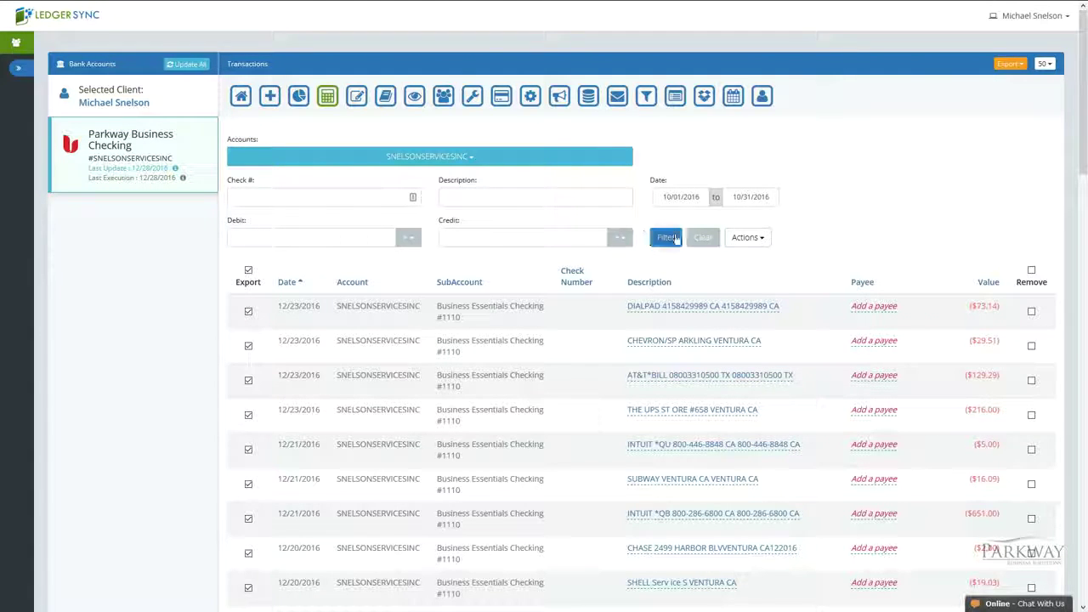
- Choose the Business Essentials Checking sub account and apply the transaction filter
{"action": "left_click", "coordinate": [478, 161]}
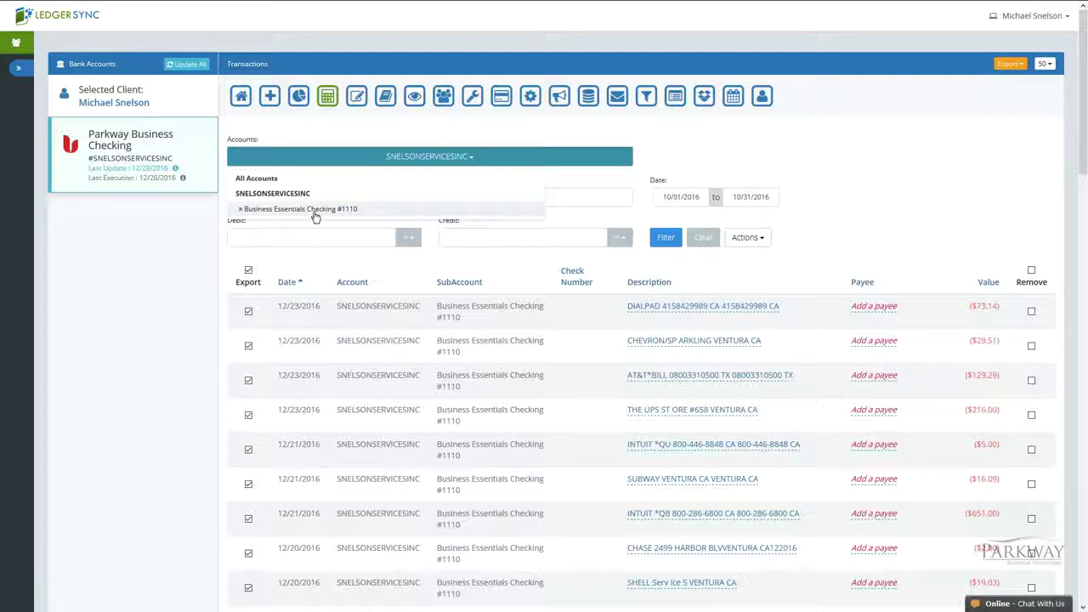
{"action": "left_click", "coordinate": [350, 213]}
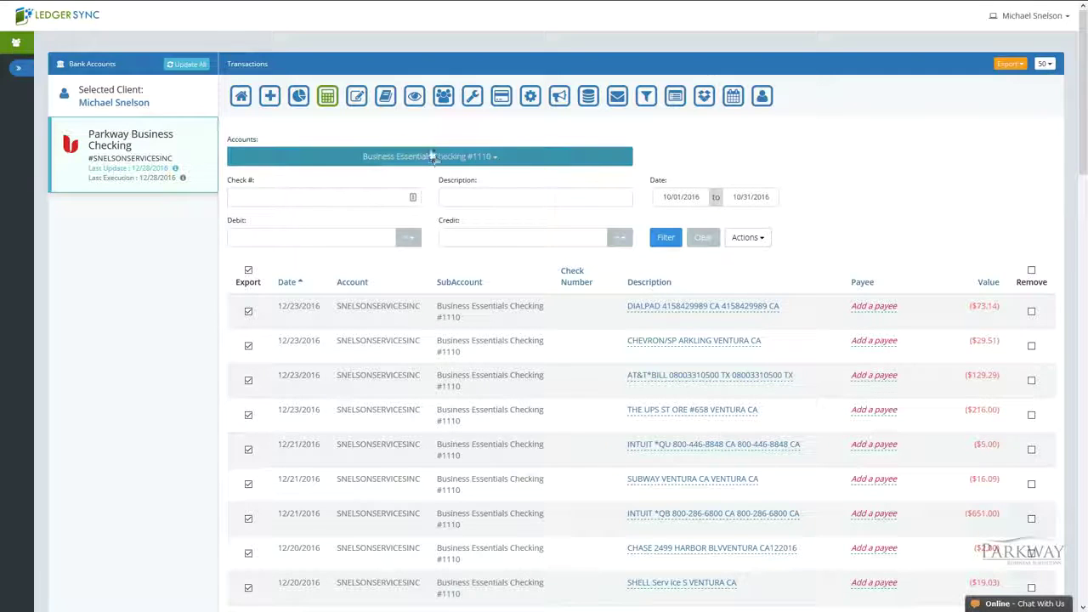
{"action": "left_click", "coordinate": [668, 239]}
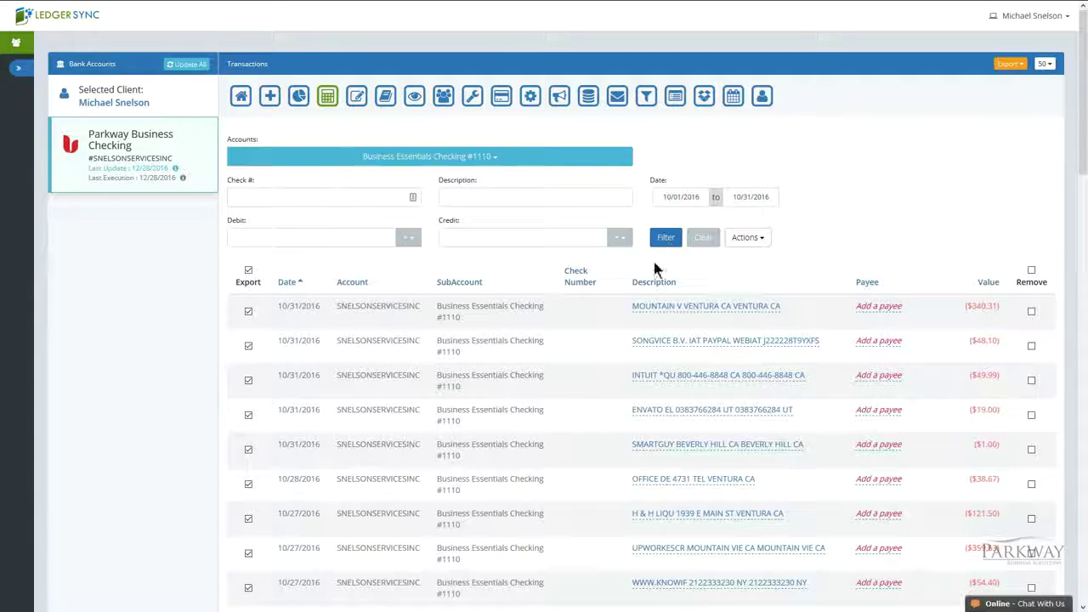
- Remove the 10/31/2016 MOUNTAIN V VENTURA and SONGVICE B.V. transactions from the filtered list
{"action": "left_click", "coordinate": [1031, 312]}
{"action": "left_click", "coordinate": [1031, 346]}
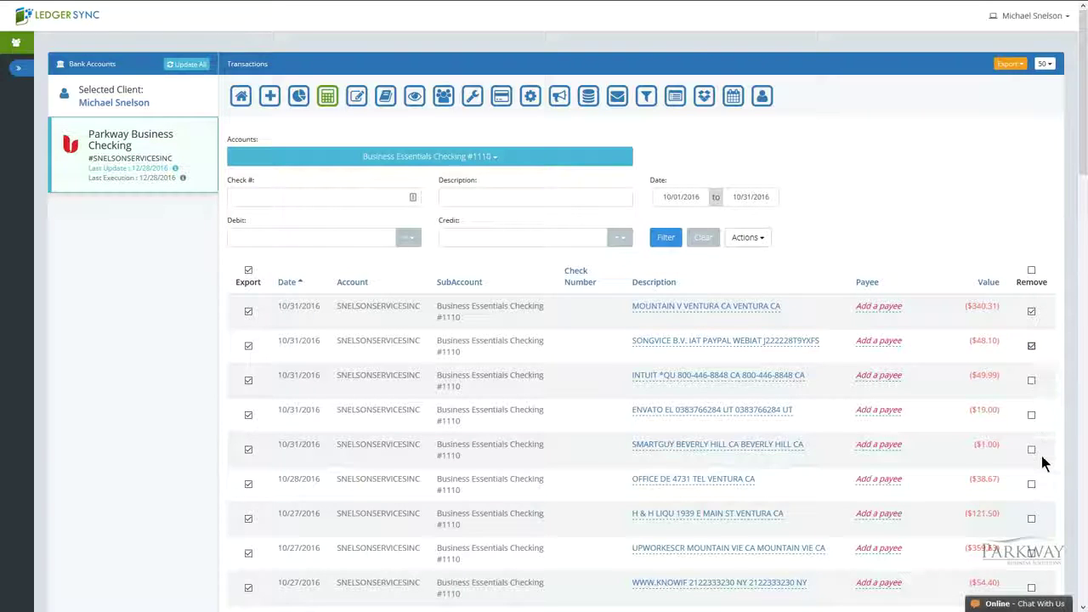
{"action": "left_click", "coordinate": [763, 239]}
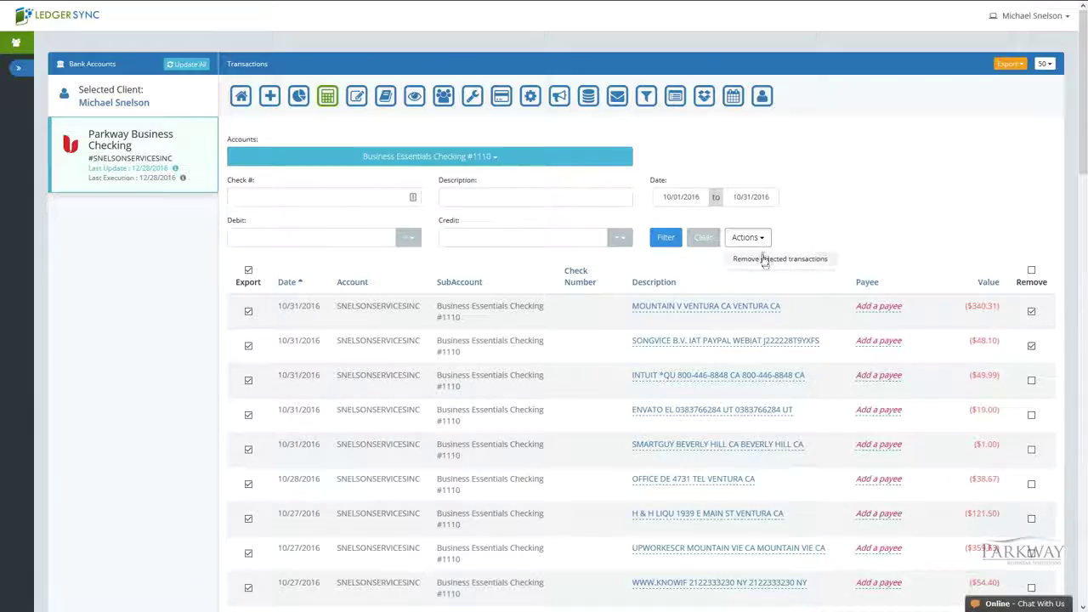
{"action": "left_click", "coordinate": [765, 260]}
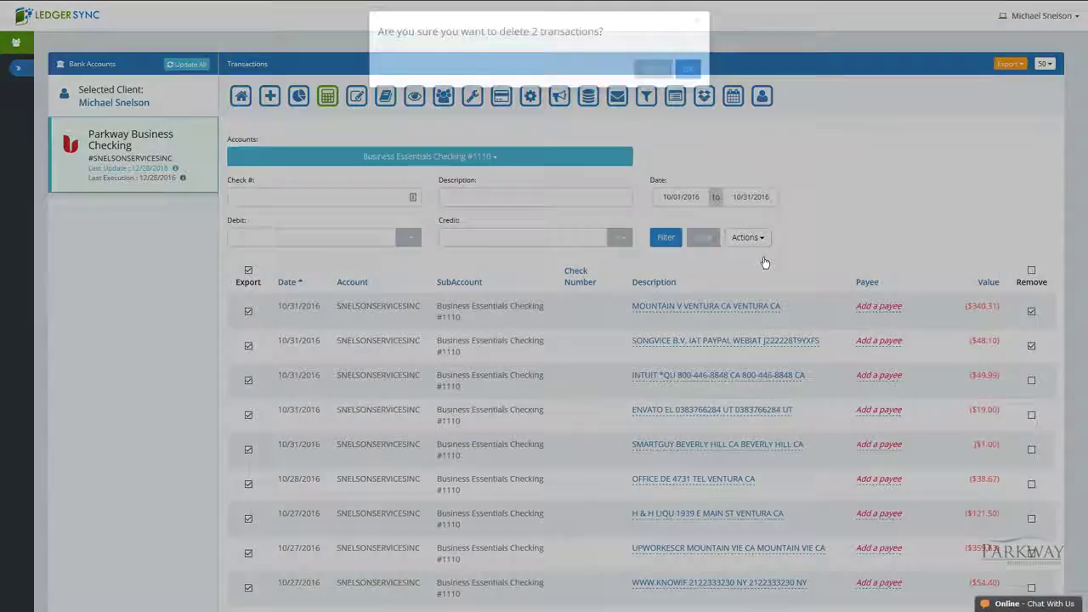
{"action": "left_click", "coordinate": [690, 75]}
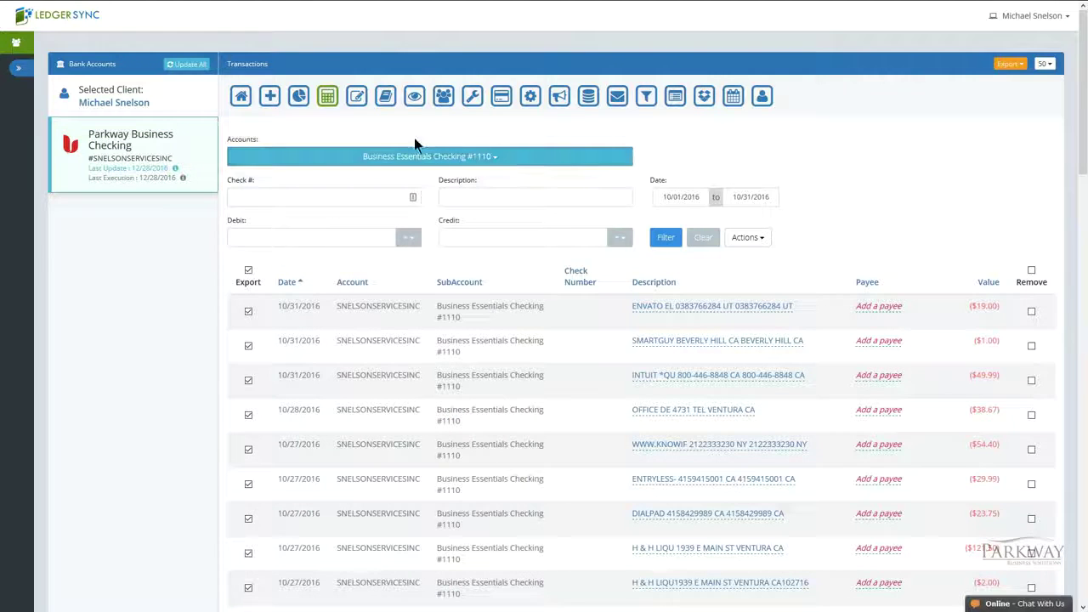
- Return to the statement reconciliation and choose the checking sub account with a date range of 10/01/2016 to 10/31/2016
{"action": "left_click", "coordinate": [386, 97]}
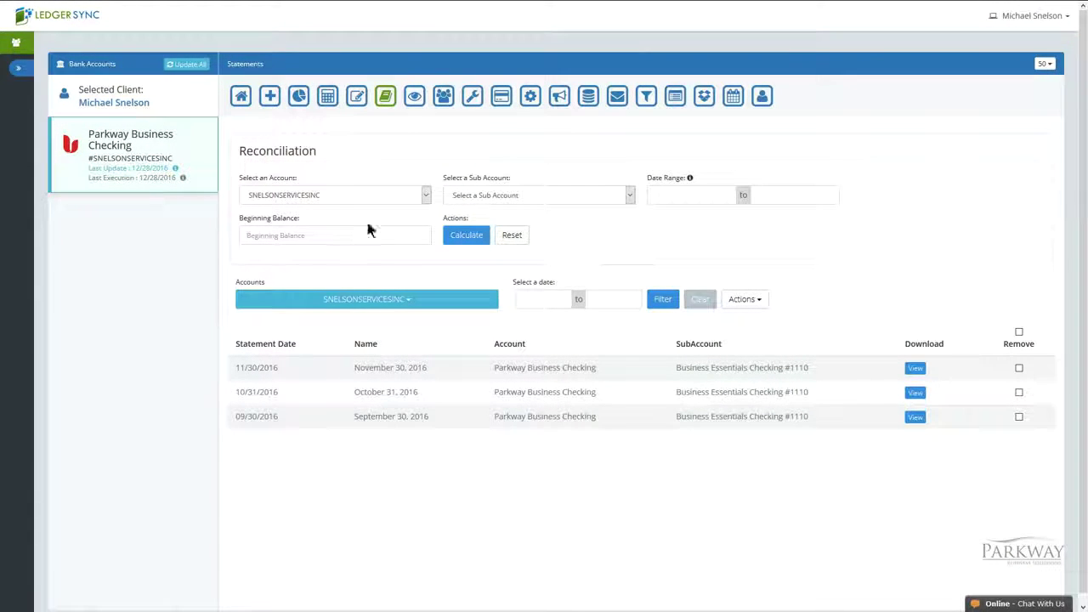
{"action": "left_click", "coordinate": [494, 195]}
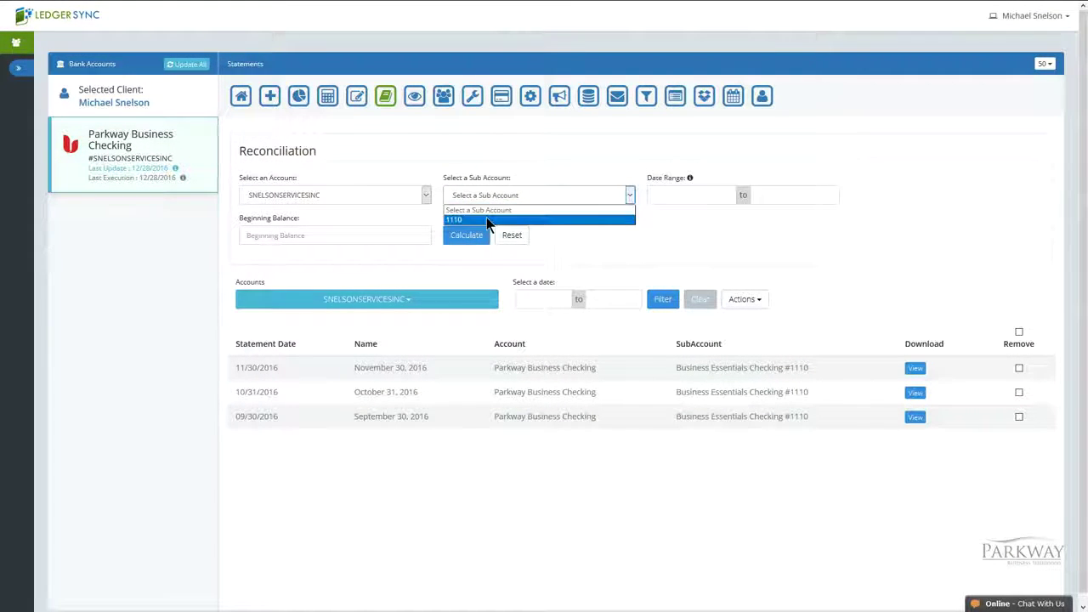
{"action": "left_click", "coordinate": [499, 217]}
{"action": "left_click", "coordinate": [658, 191]}
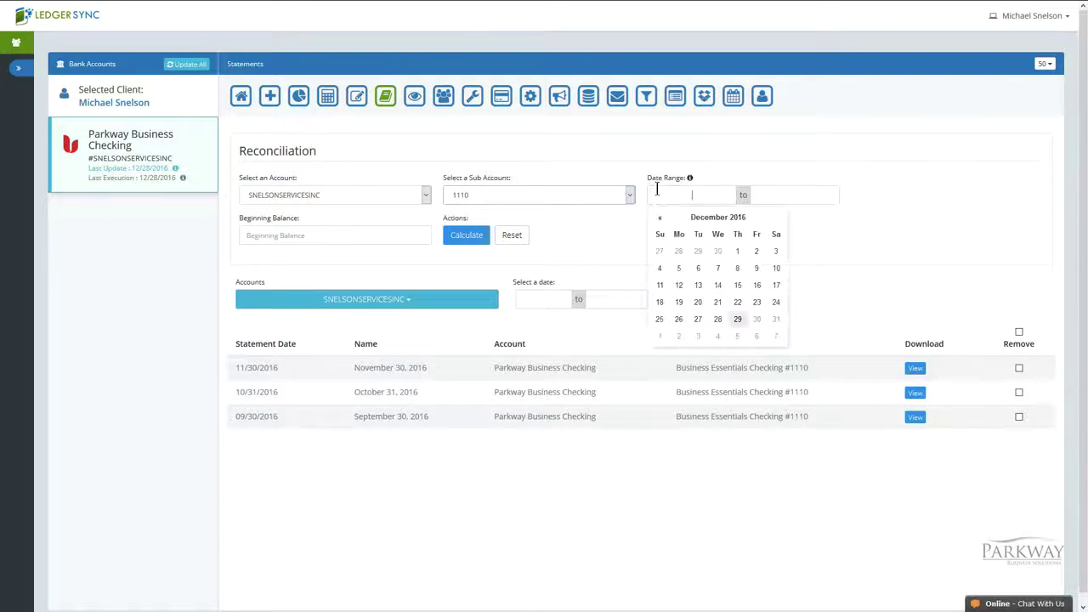
{"action": "left_click", "coordinate": [717, 218]}
{"action": "left_click", "coordinate": [705, 312]}
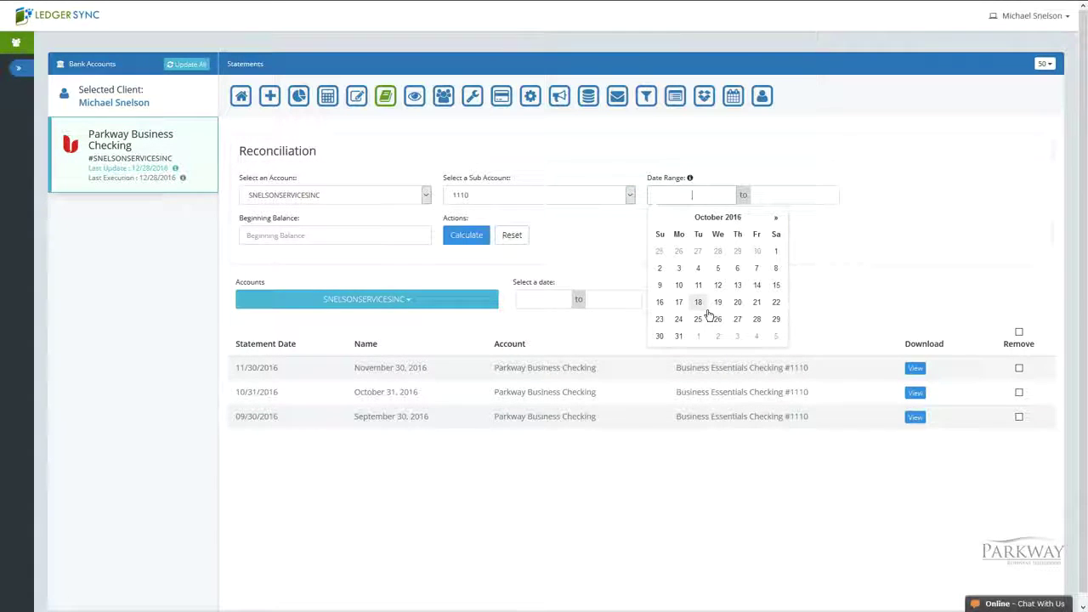
{"action": "left_click", "coordinate": [778, 246]}
{"action": "left_click", "coordinate": [787, 195]}
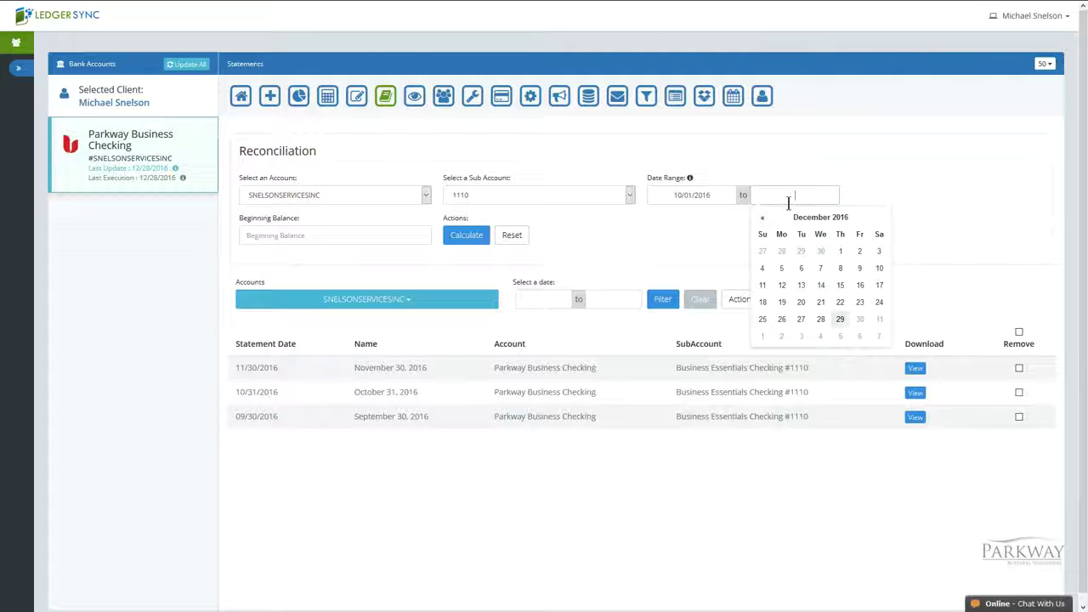
{"action": "left_click", "coordinate": [806, 218]}
{"action": "left_click", "coordinate": [805, 311]}
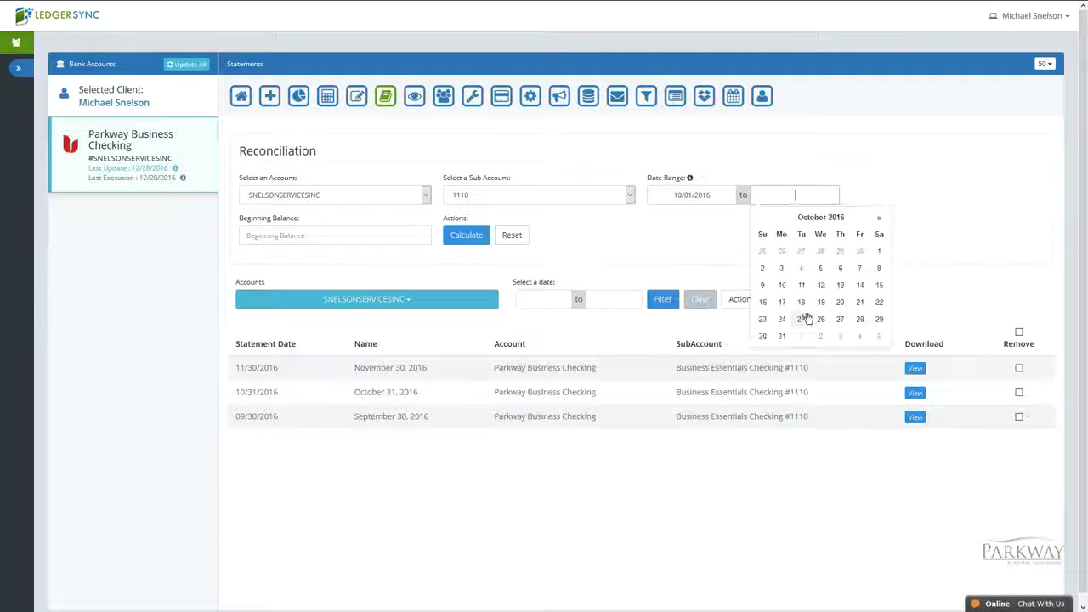
{"action": "left_click", "coordinate": [782, 339]}
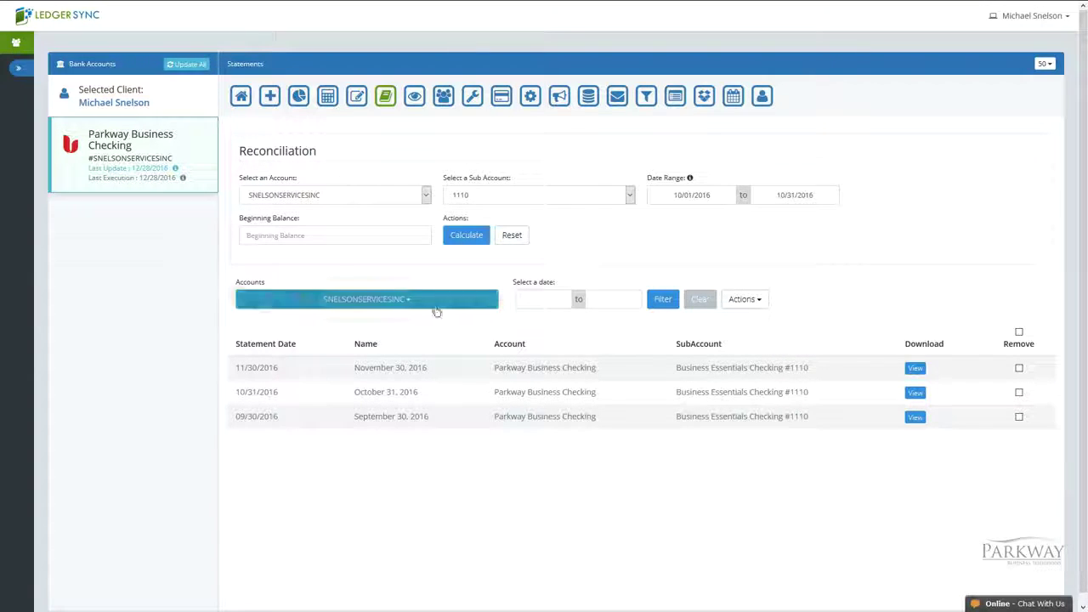
- Calculate the reconciliation with a beginning balance of 13,227.96 and check its ending balance against the bank statement
{"action": "left_click", "coordinate": [371, 238]}
{"action": "type", "text": "0.13"}
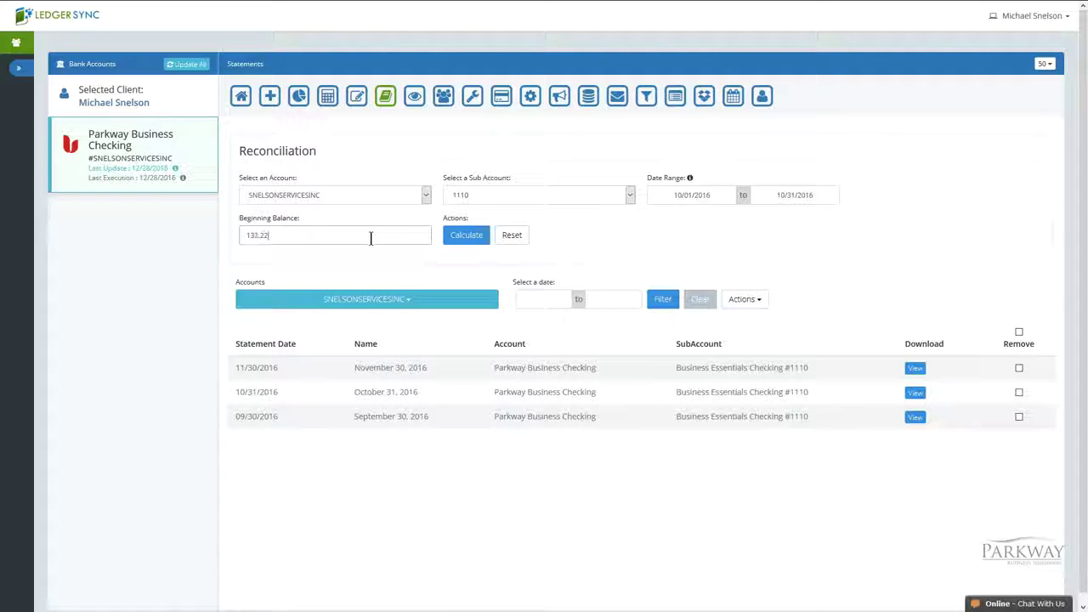
{"action": "left_click", "coordinate": [466, 236]}
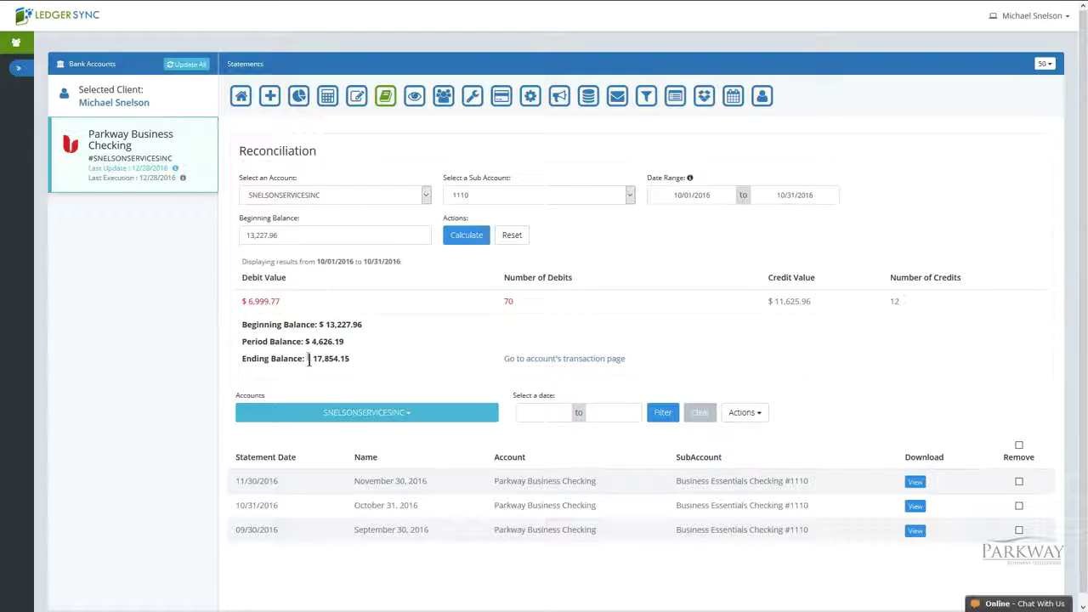
{"action": "left_click_drag", "start_coordinate": [307, 358], "coordinate": [351, 363]}
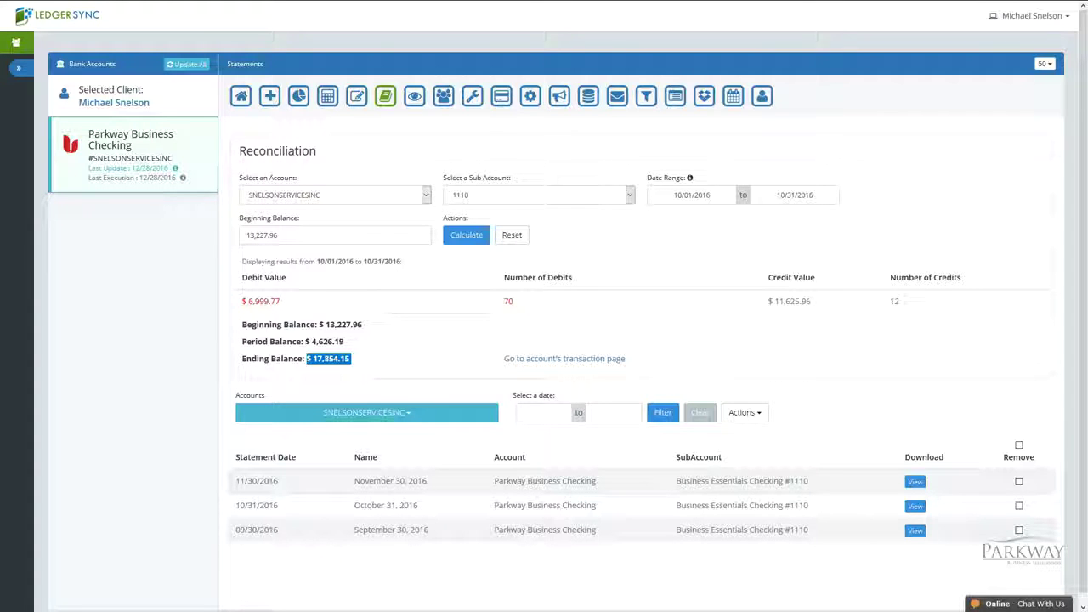
{"action": "key", "text": "alt+Tab"}
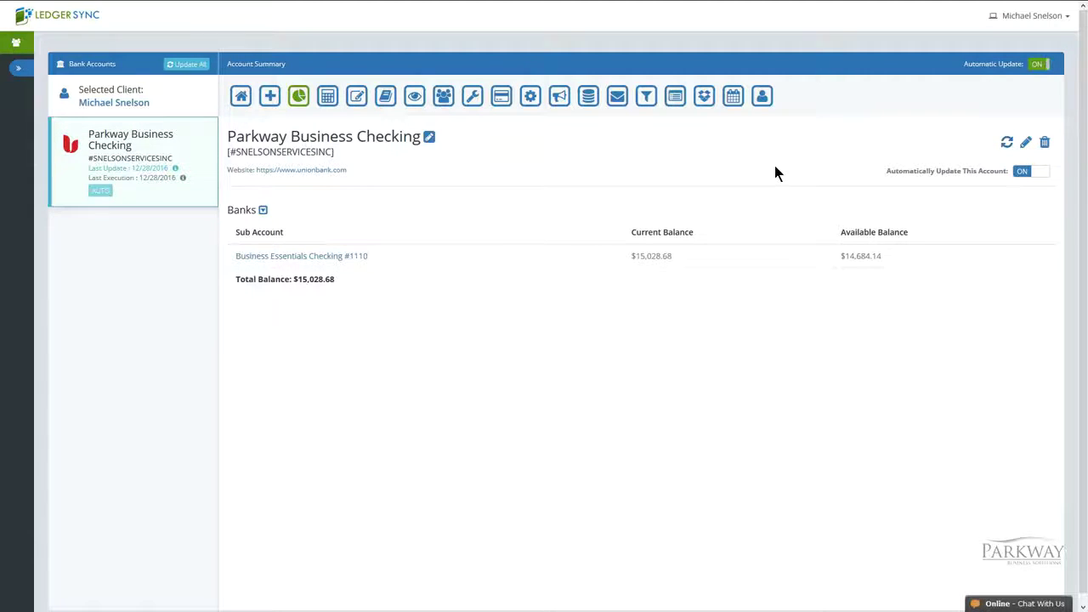
- Update the Parkway Business Checking account with the latest data from the bank
{"action": "left_click", "coordinate": [1007, 143]}
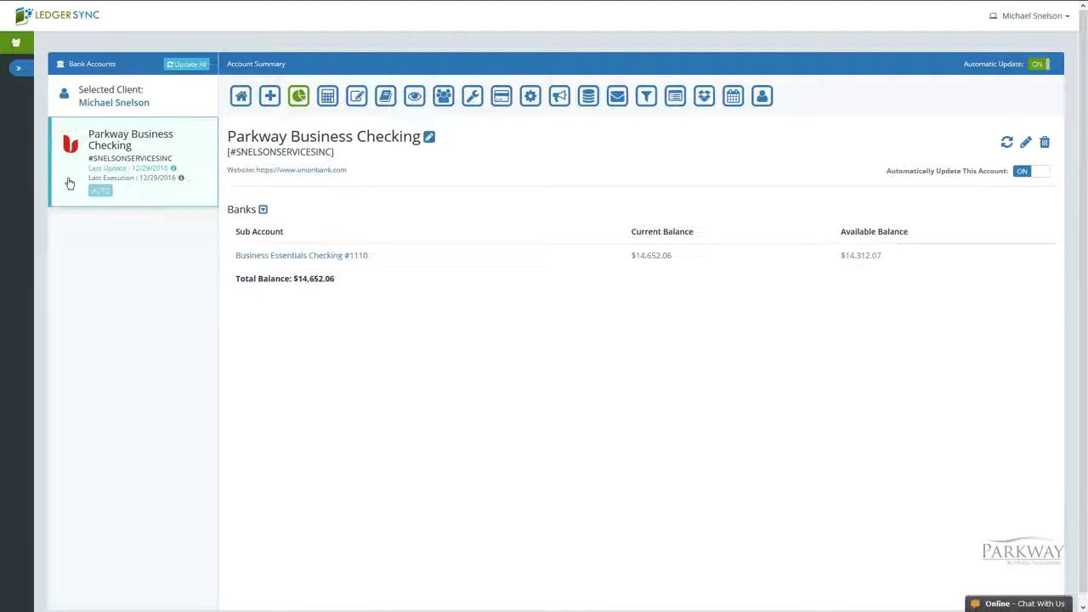
- Open the statements reconciliation for the Parkway Business Checking account and choose its checking sub account
{"action": "left_click", "coordinate": [385, 98]}
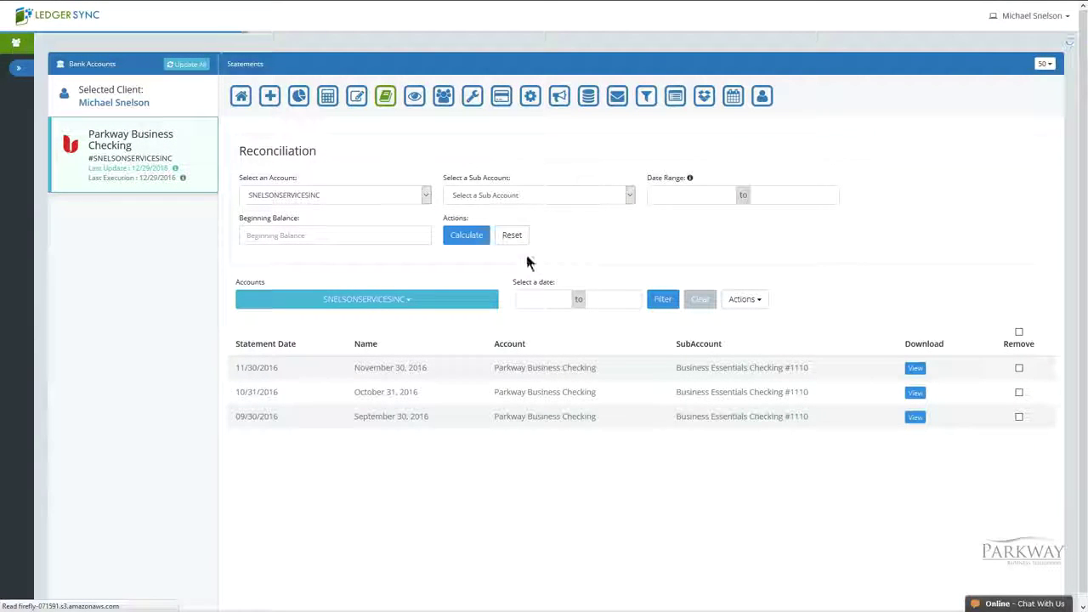
{"action": "left_click", "coordinate": [492, 197]}
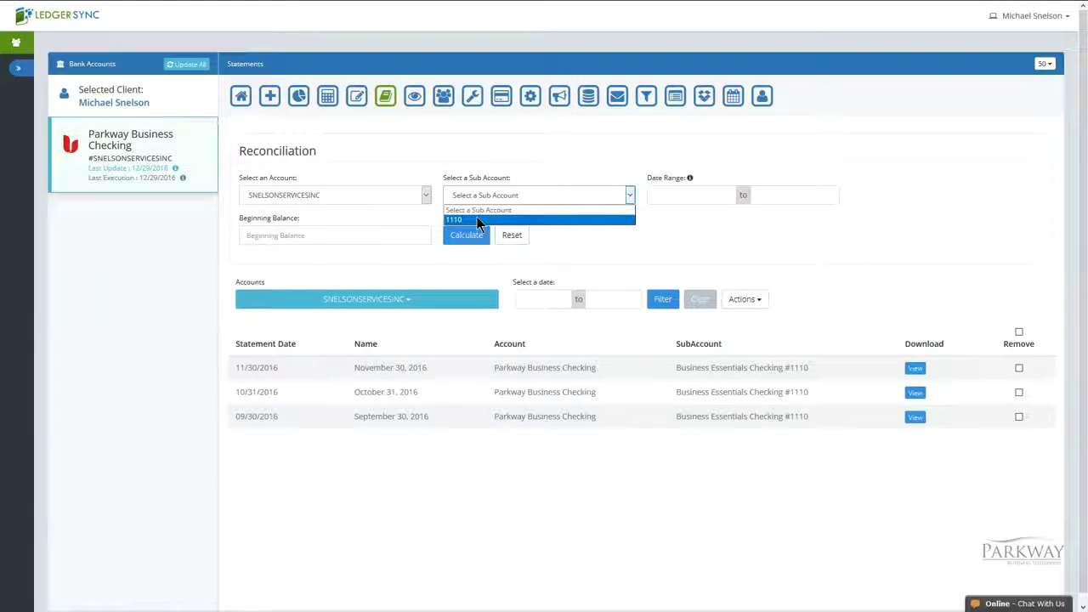
{"action": "left_click", "coordinate": [479, 220]}
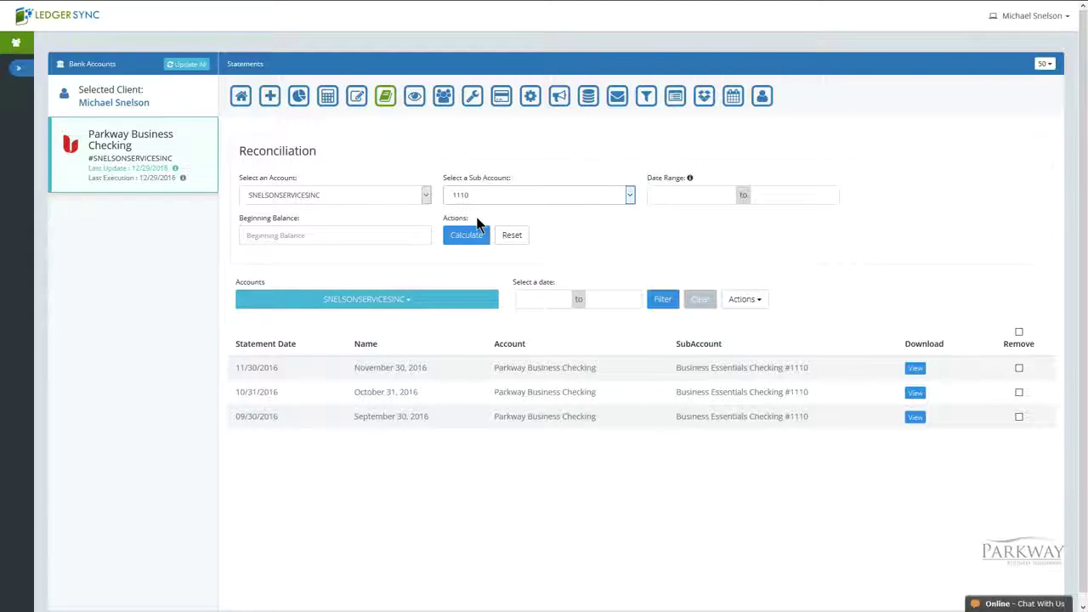
- Set the reconciliation date range to 10/01/2016 through 10/31/2016
{"action": "left_click", "coordinate": [657, 195]}
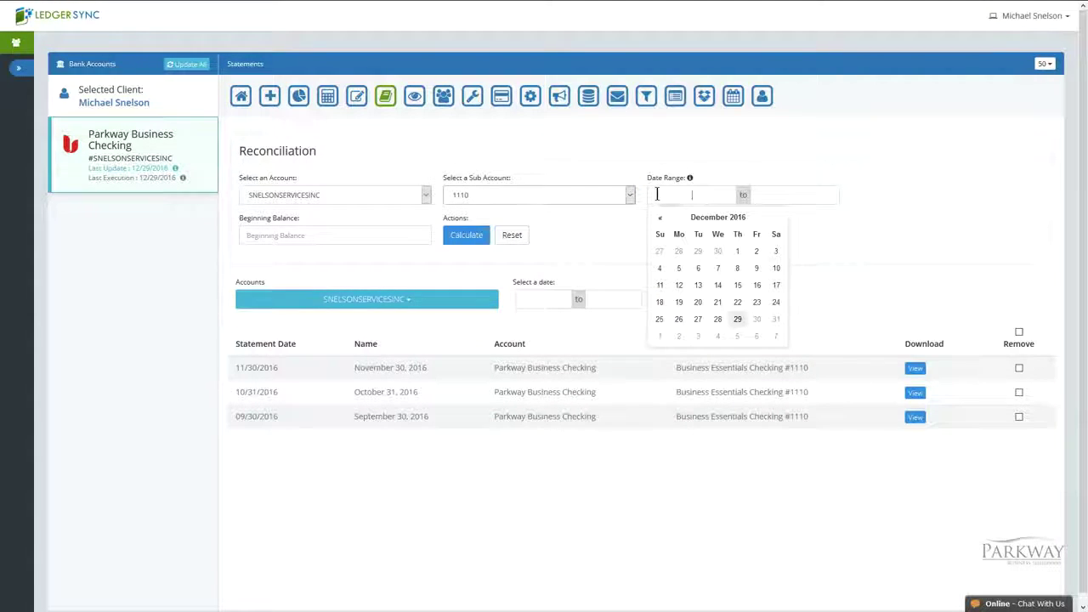
{"action": "left_click", "coordinate": [719, 218]}
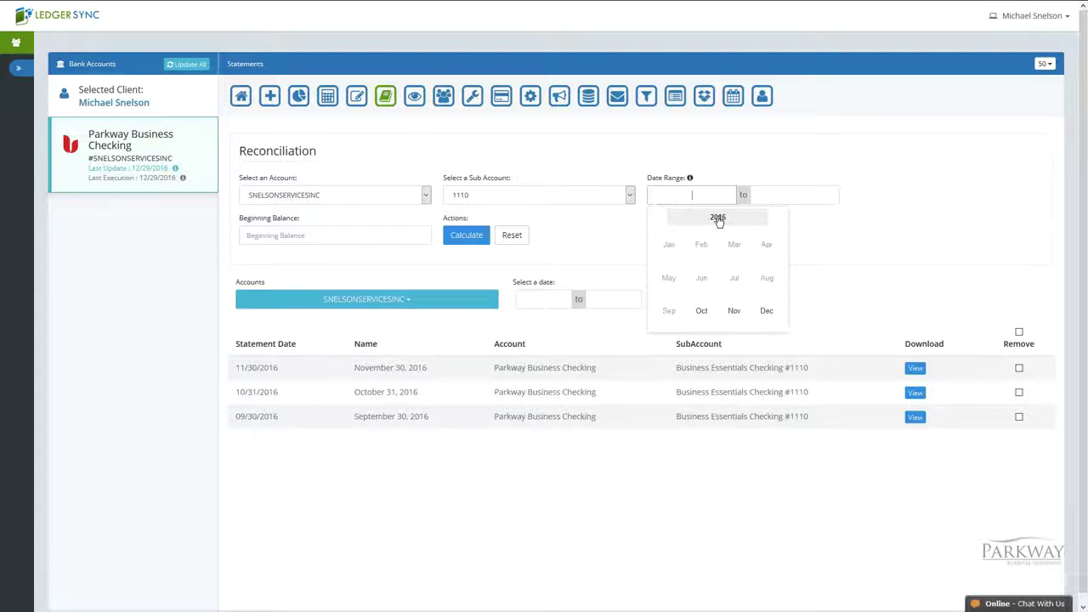
{"action": "left_click", "coordinate": [702, 313]}
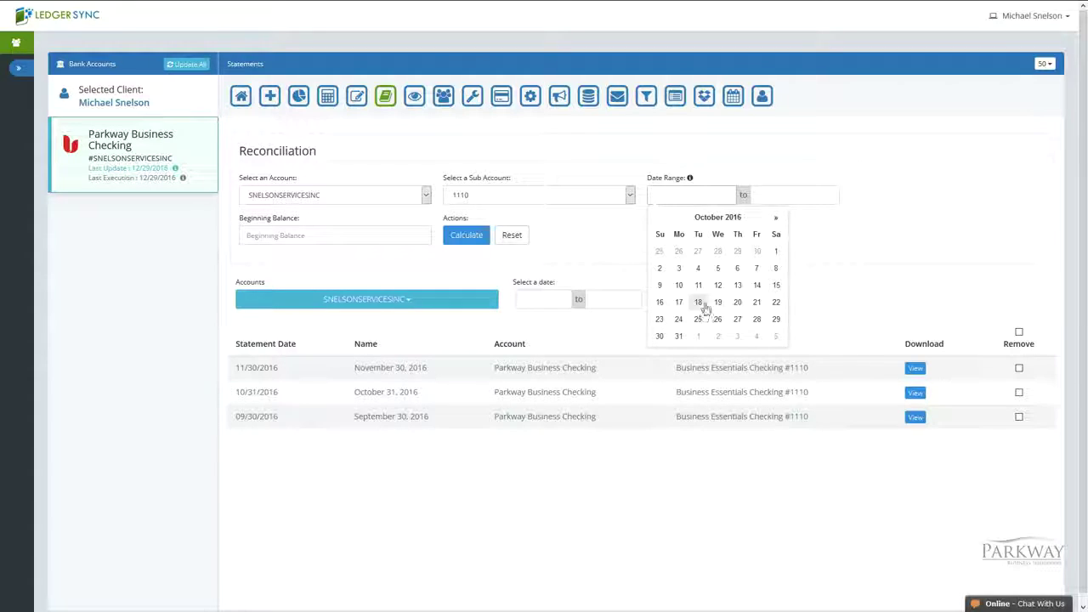
{"action": "left_click", "coordinate": [776, 252]}
{"action": "left_click", "coordinate": [772, 198]}
{"action": "left_click", "coordinate": [763, 218]}
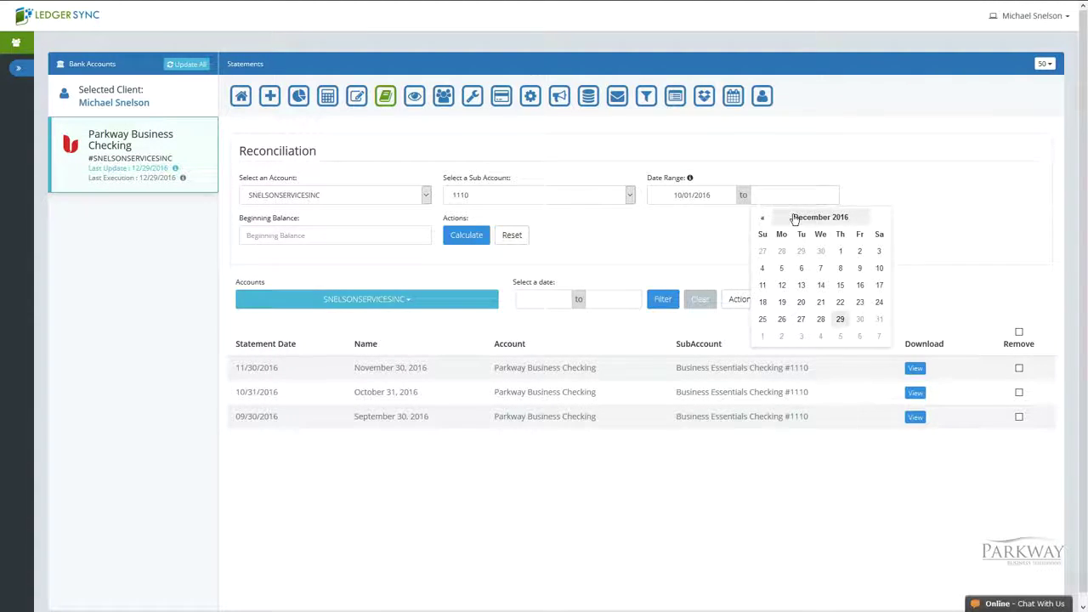
{"action": "left_click", "coordinate": [796, 217]}
{"action": "left_click", "coordinate": [803, 308]}
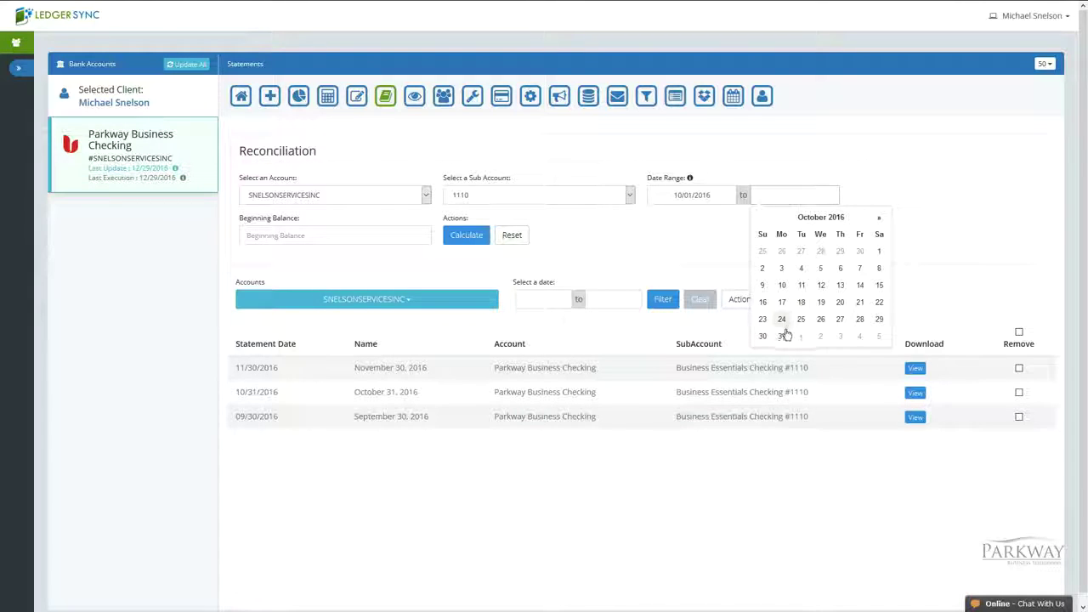
{"action": "left_click", "coordinate": [781, 335]}
- Enter a beginning balance of 13,227.96 and recalculate the October reconciliation after the account update
{"action": "left_click", "coordinate": [363, 230]}
{"action": "type", "text": "13,22"}
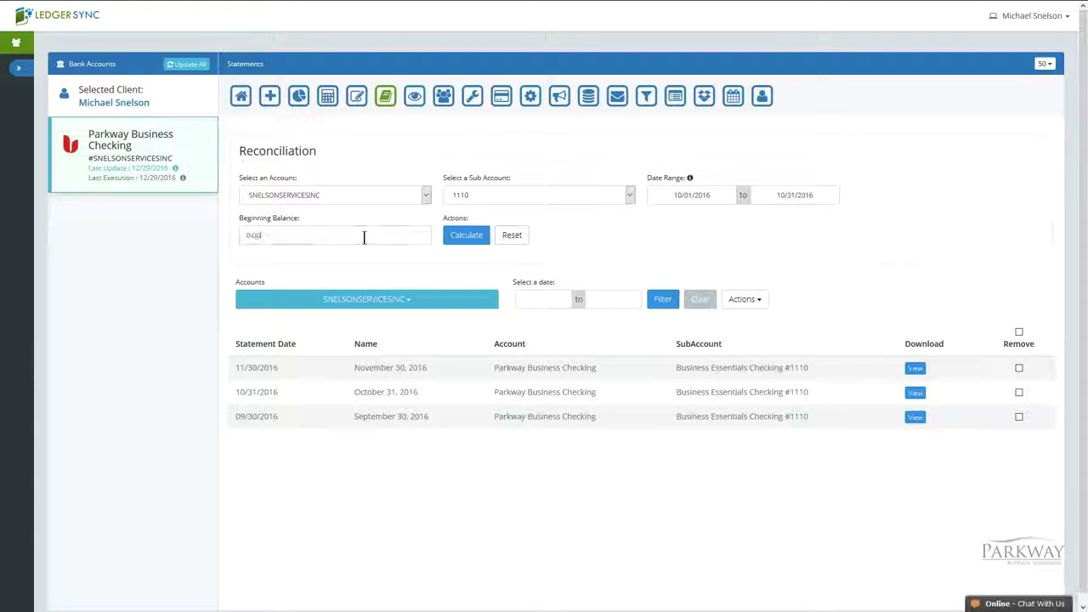
{"action": "type", "text": "7"}
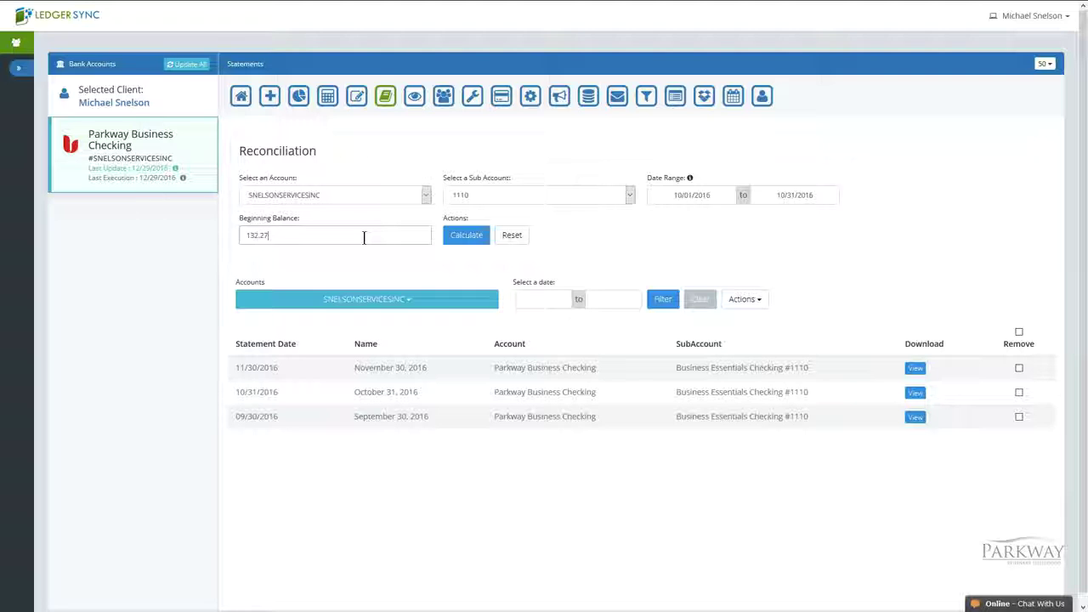
{"action": "type", "text": ".96"}
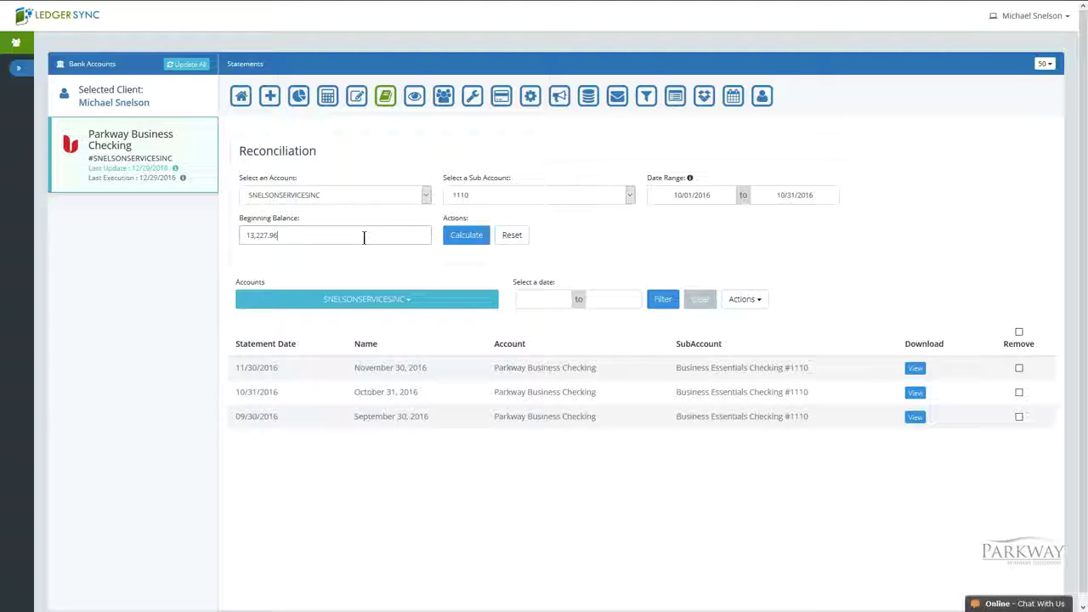
{"action": "left_click", "coordinate": [460, 237]}
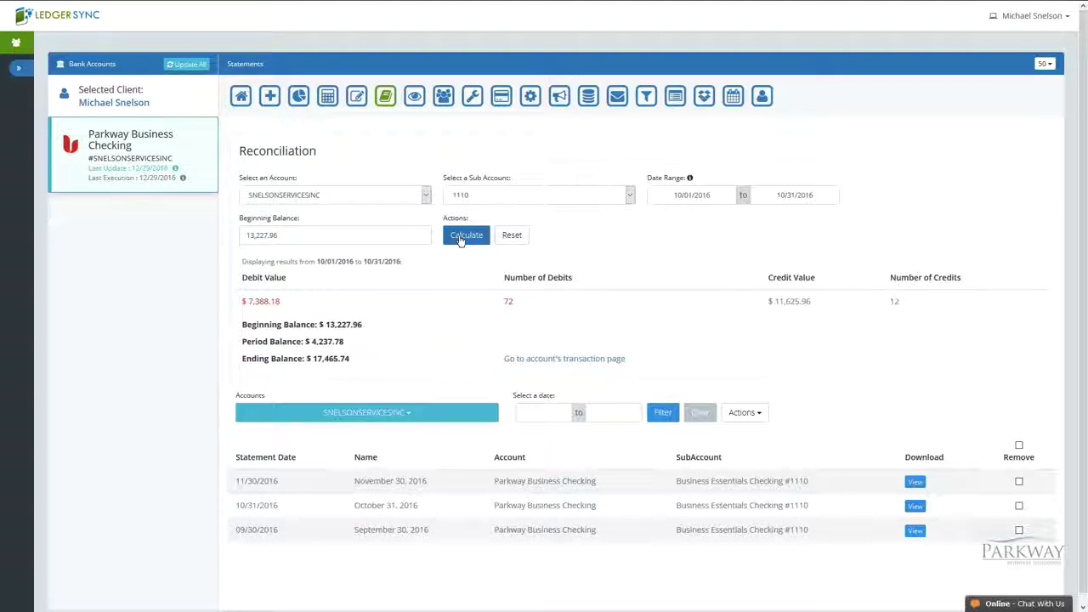